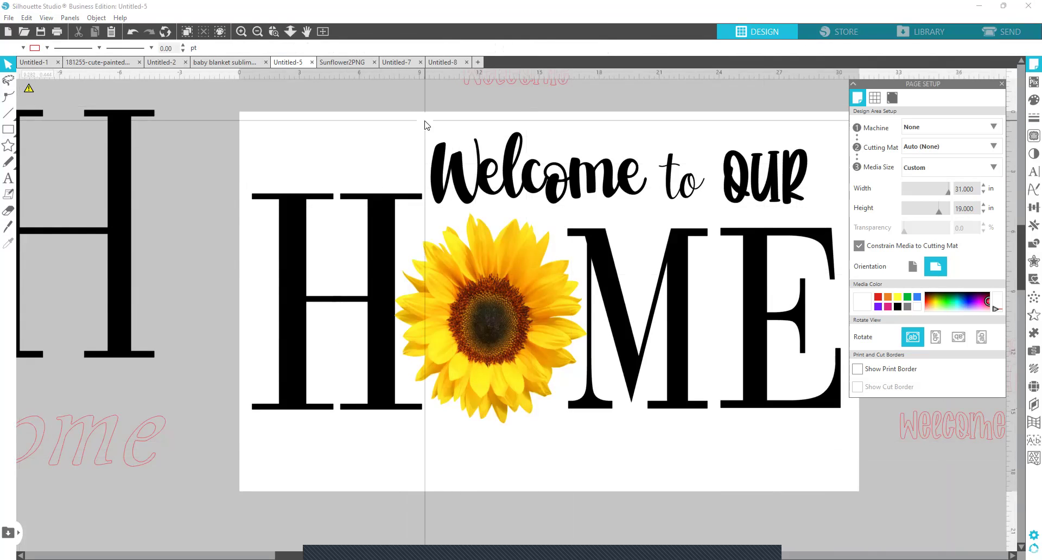
Close the page setup settings and switch from the HOME design to the Untitled-8 document.
left_click(1001, 84)
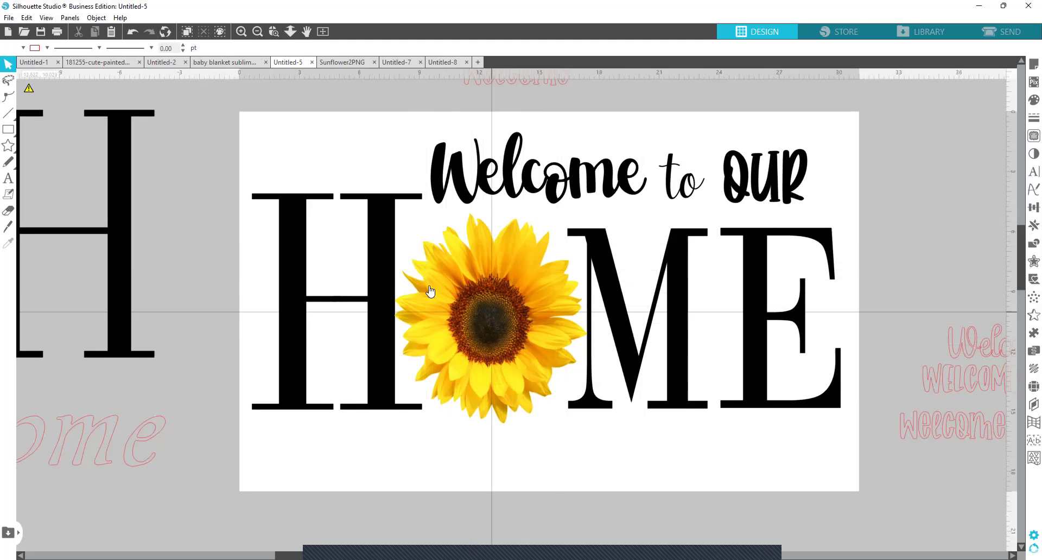
left_click(391, 268)
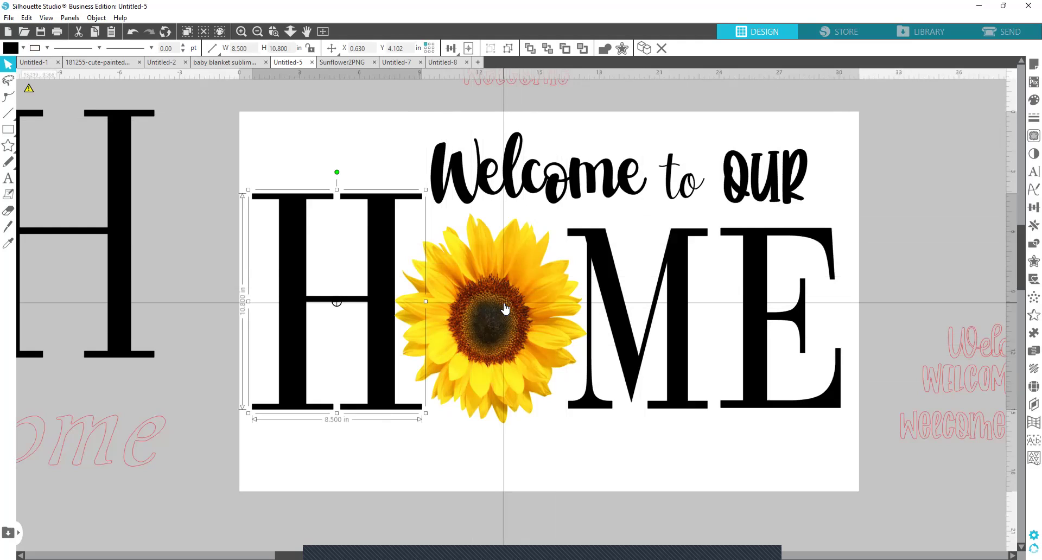
left_click(440, 61)
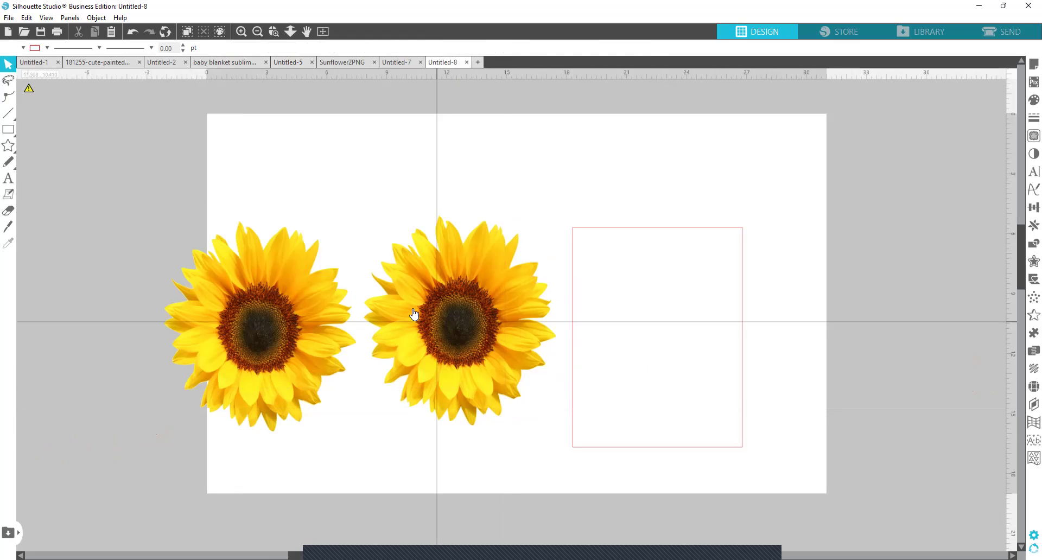
Move the 8.5 × 11 in rectangle over the right part of the second sunflower.
left_click(633, 229)
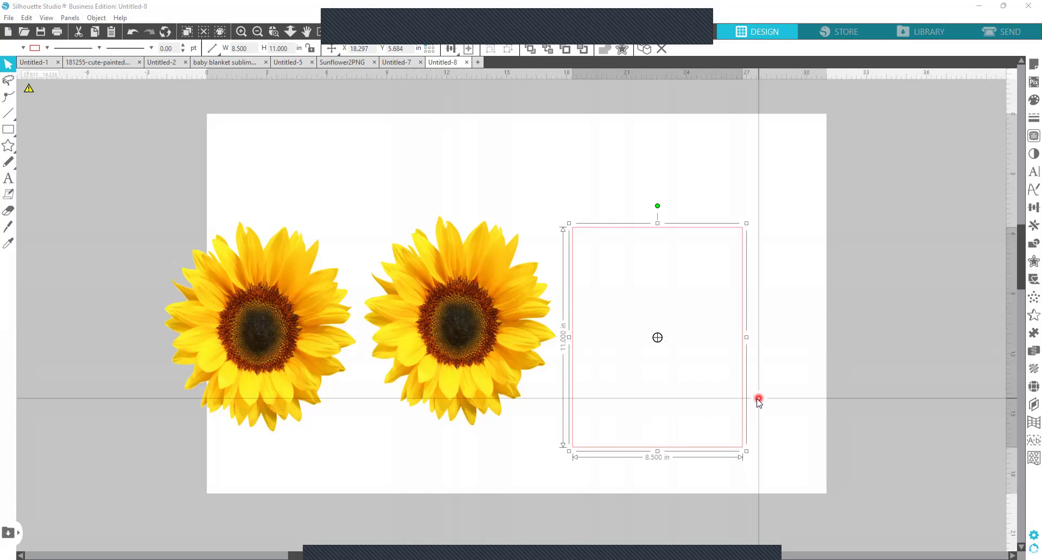
left_click_drag(743, 417, 600, 401)
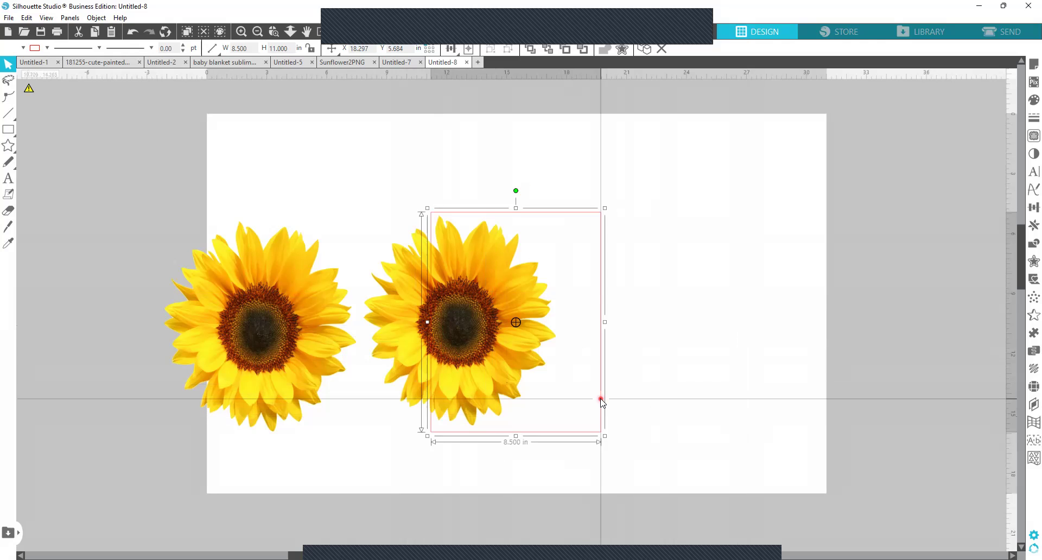
left_click_drag(600, 400, 596, 400)
Crop the second sunflower to the area covered by the overlapping rectangle.
left_click(432, 270)
left_click(424, 157)
mouse_move(425, 157)
left_mouse_down()
mouse_move(355, 168)
mouse_move(609, 379)
mouse_move(623, 425)
mouse_move(564, 275)
mouse_move(519, 282)
mouse_move(521, 225)
mouse_move(396, 214)
mouse_move(602, 211)
mouse_move(1027, 134)
mouse_move(1027, 398)
left_mouse_up()
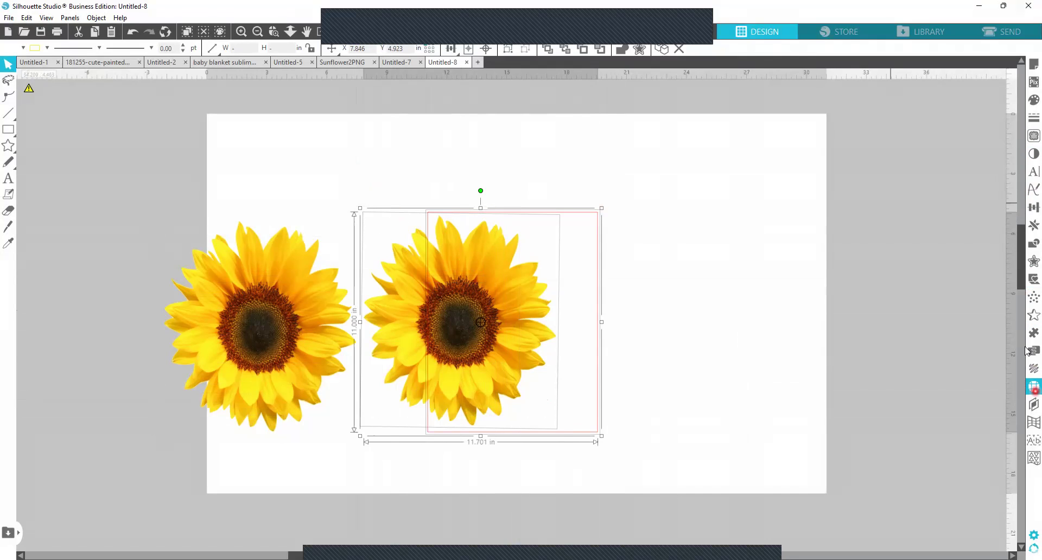
left_click(1033, 243)
left_click(954, 154)
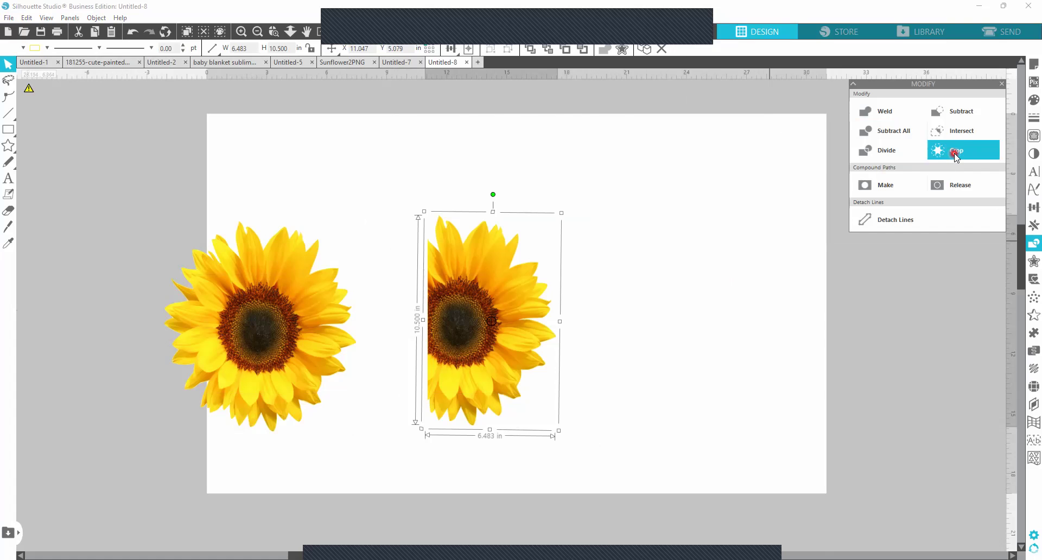
Move the cropped piece and the full sunflower to the right and add an 8.5 × 11 in rectangle beside them.
left_click_drag(530, 303, 616, 290)
left_click_drag(255, 297, 357, 299)
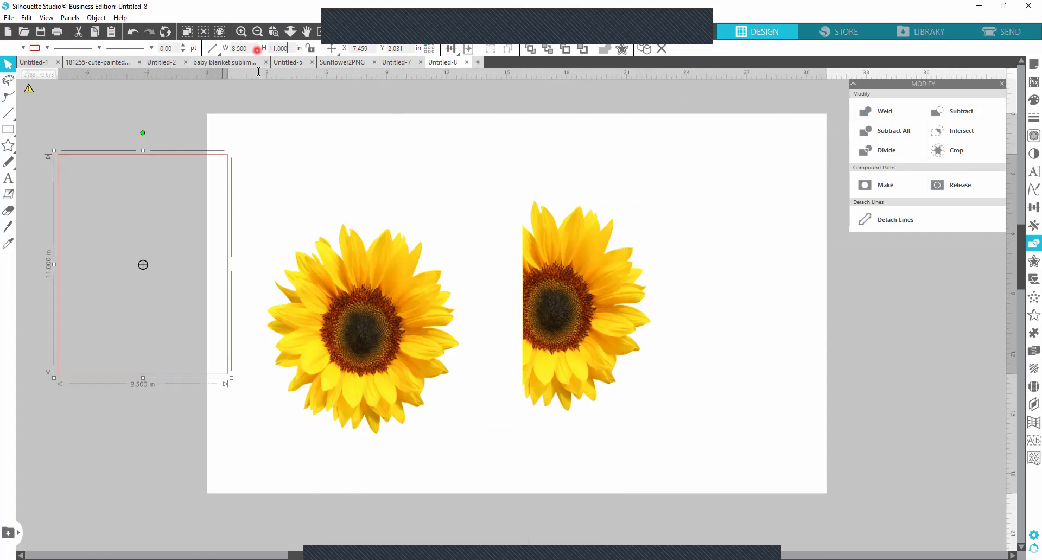
Overlay the cropped piece on the matching part of the full sunflower, and move the full sunflower clear to the right.
left_click_drag(586, 395, 504, 315)
mouse_move(368, 350)
left_mouse_down()
mouse_move(428, 330)
mouse_move(372, 338)
left_mouse_up()
left_click(330, 240)
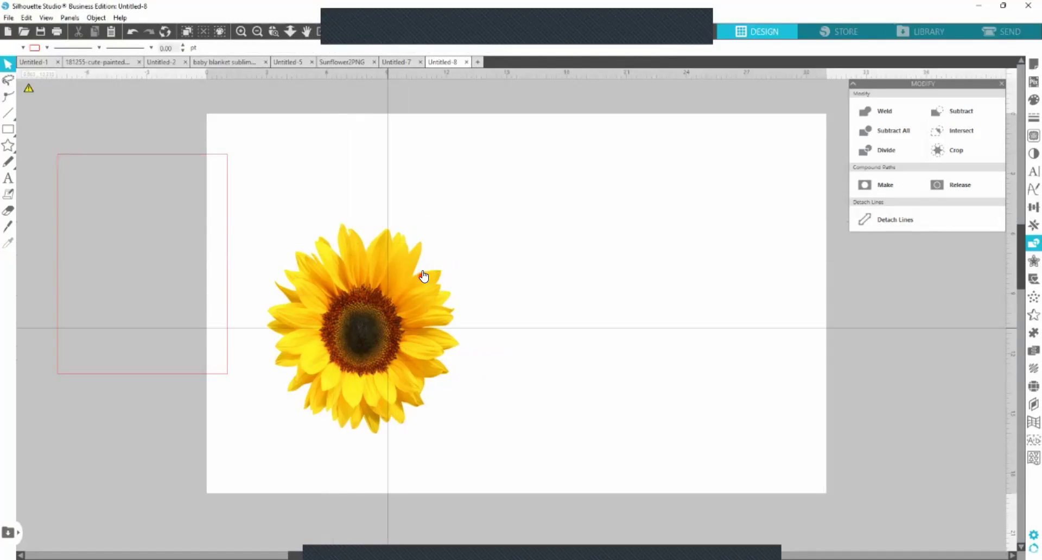
left_click_drag(414, 279, 633, 275)
left_click_drag(399, 311, 409, 292)
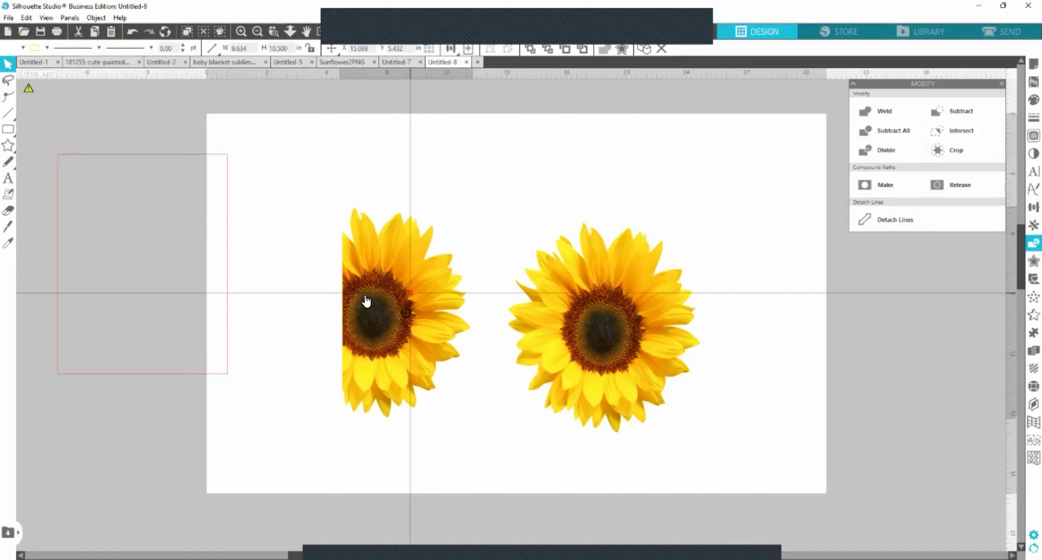
Place the rectangle over the left part of the full sunflower and move the cropped piece out to the right edge of the page.
left_click_drag(224, 314, 580, 385)
left_click_drag(368, 322, 750, 336)
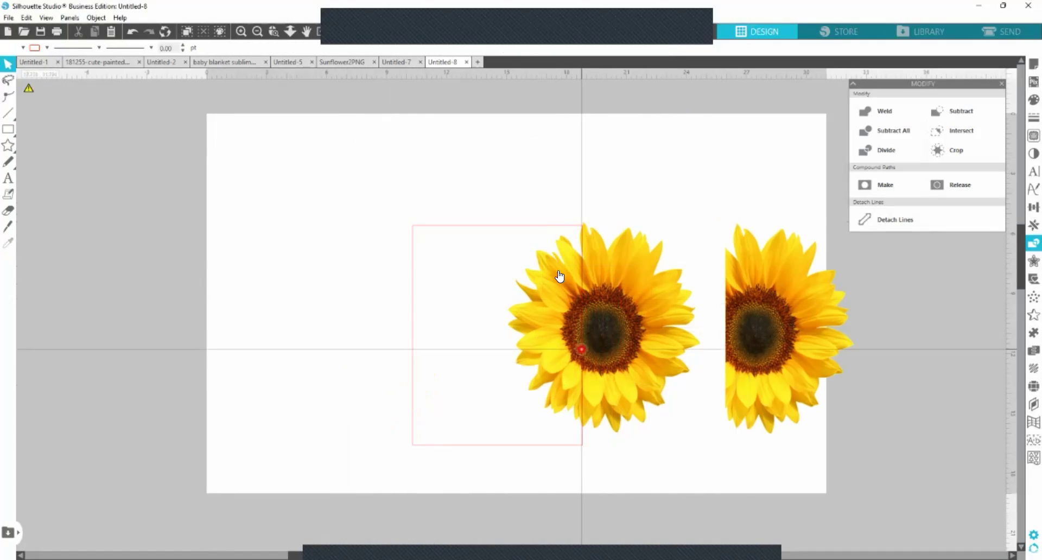
left_click_drag(779, 300, 872, 328)
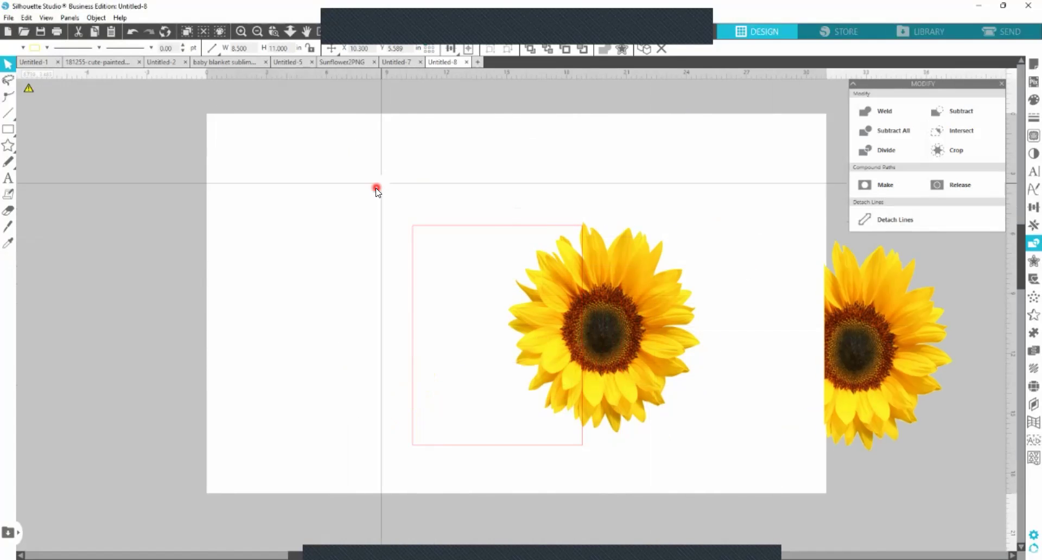
Crop the full sunflower to the rectangle and fit the right piece against the cropped left piece.
left_click_drag(377, 188, 733, 456)
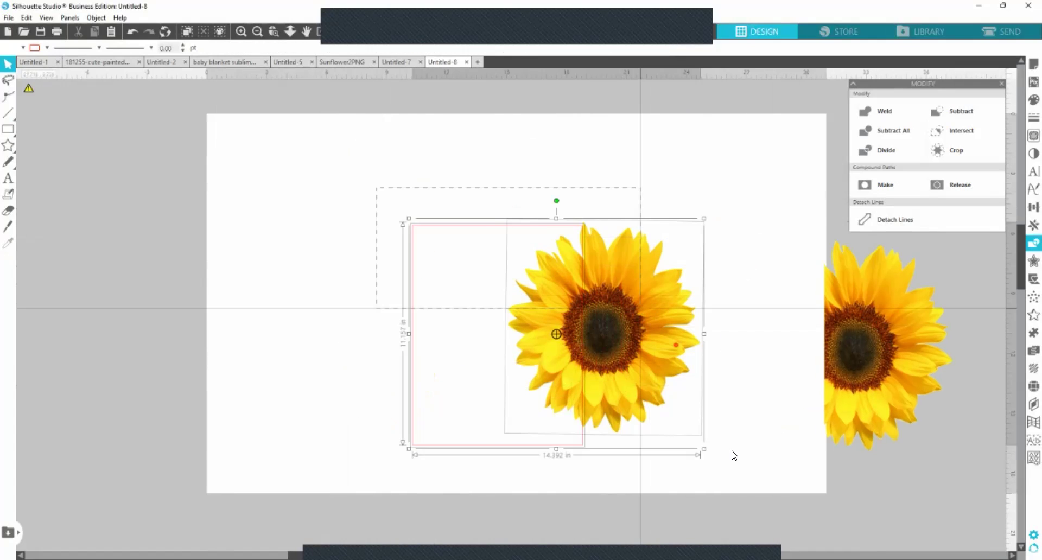
left_click(947, 156)
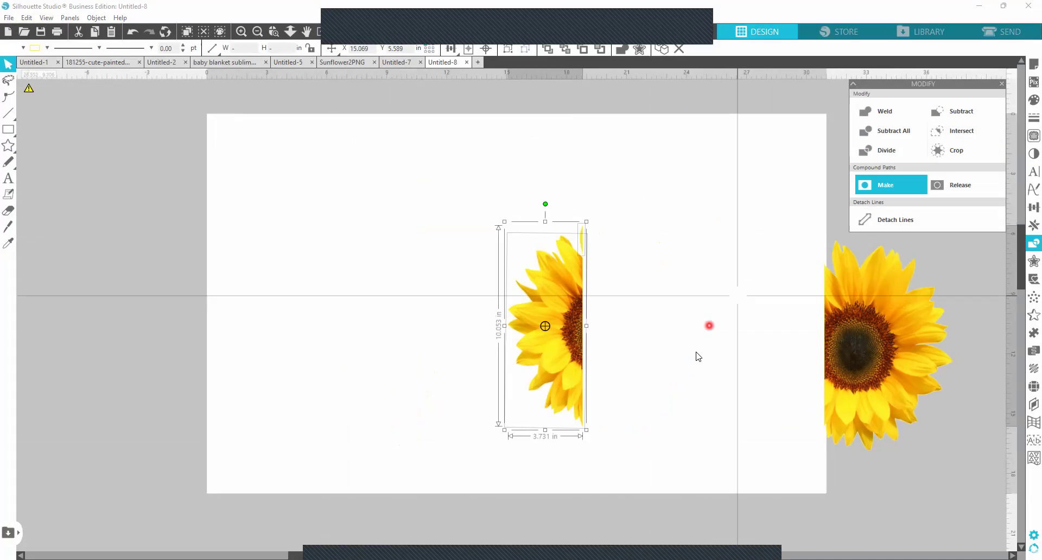
left_click_drag(856, 353, 605, 331)
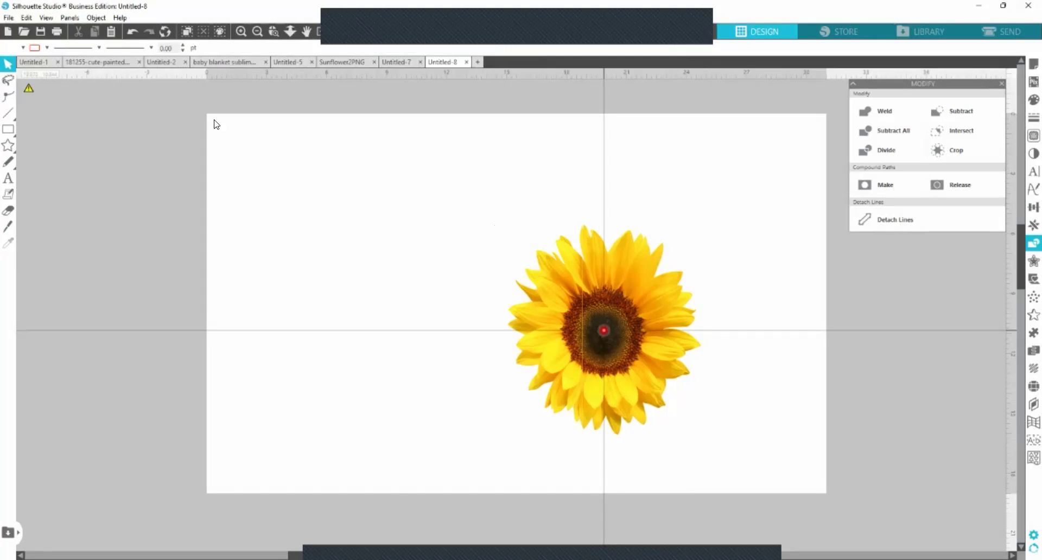
Set the line color of the left sunflower piece to transparent.
left_click(34, 49)
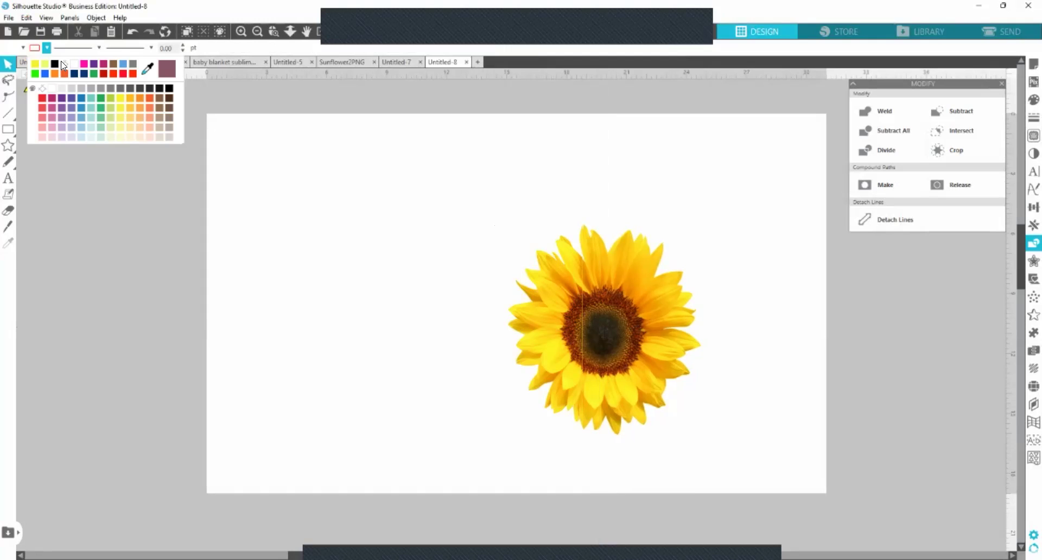
left_click(63, 65)
left_click(34, 48)
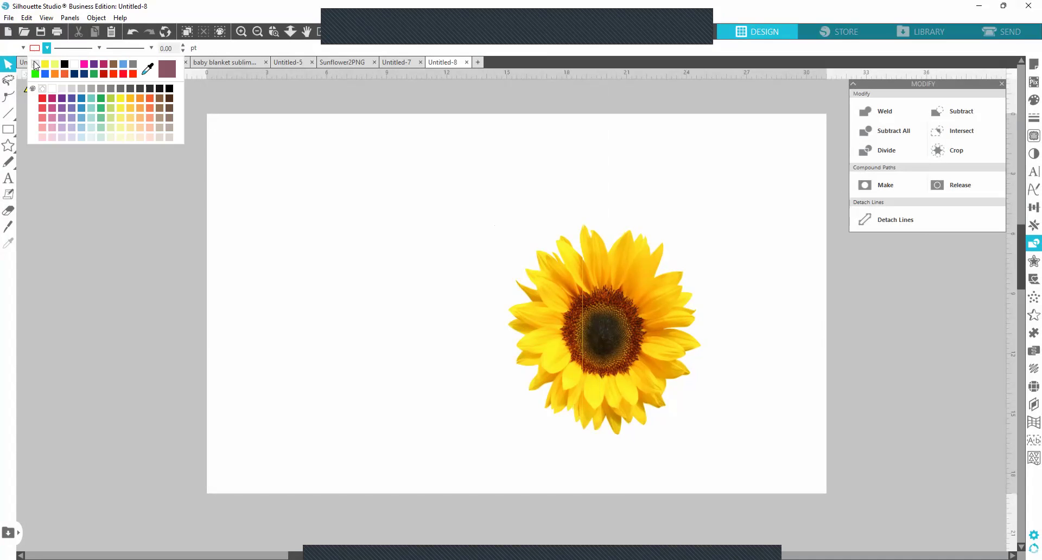
left_click(546, 326)
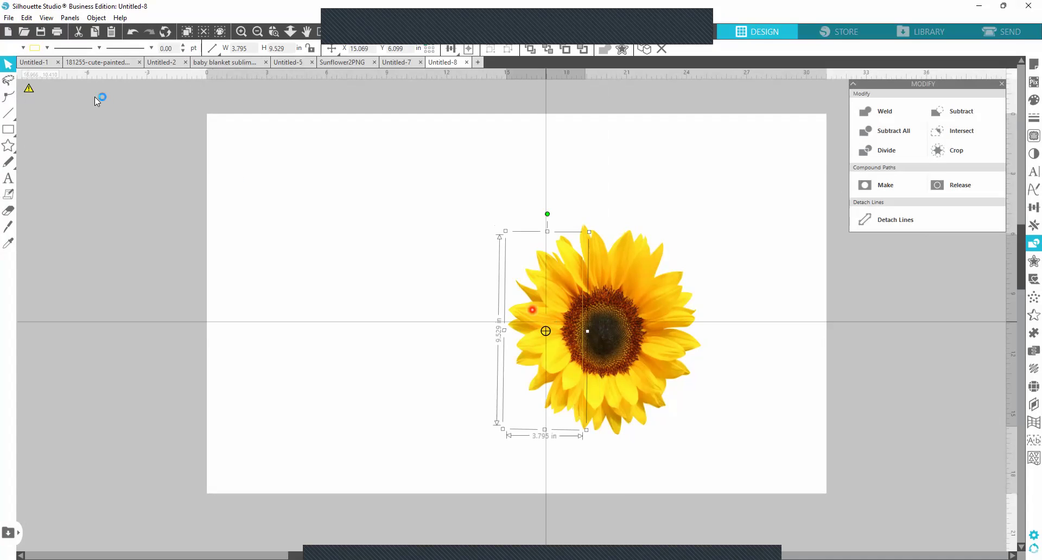
left_click(34, 49)
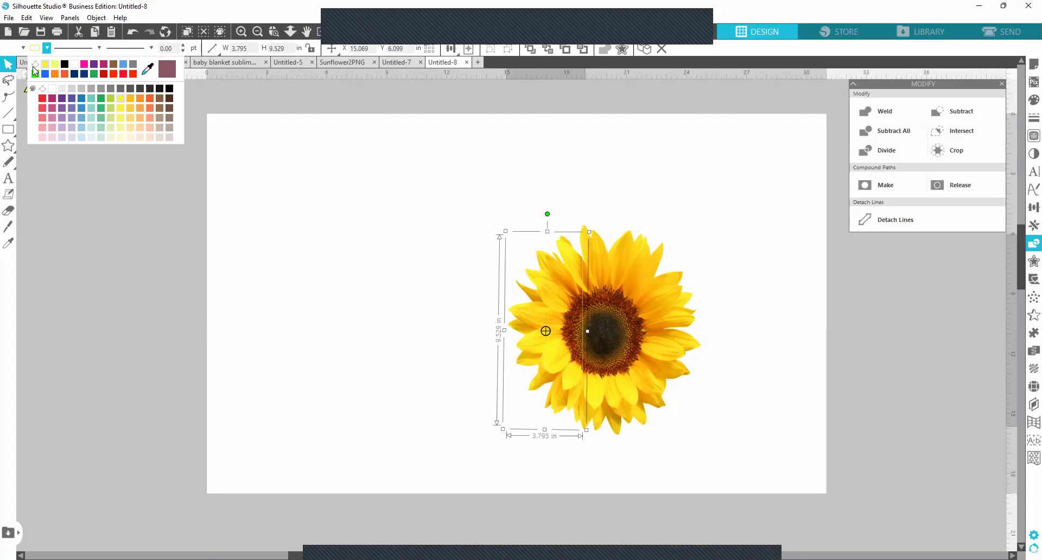
Pull the right sunflower piece away from the left one and set its line color to transparent.
left_click_drag(665, 341, 716, 336)
left_click_drag(643, 301, 643, 301)
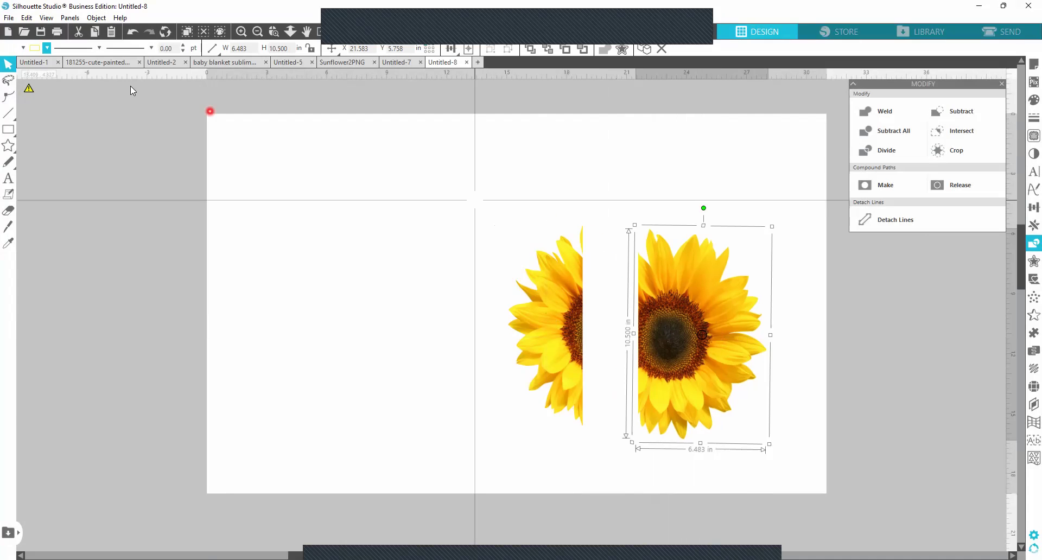
left_click(36, 50)
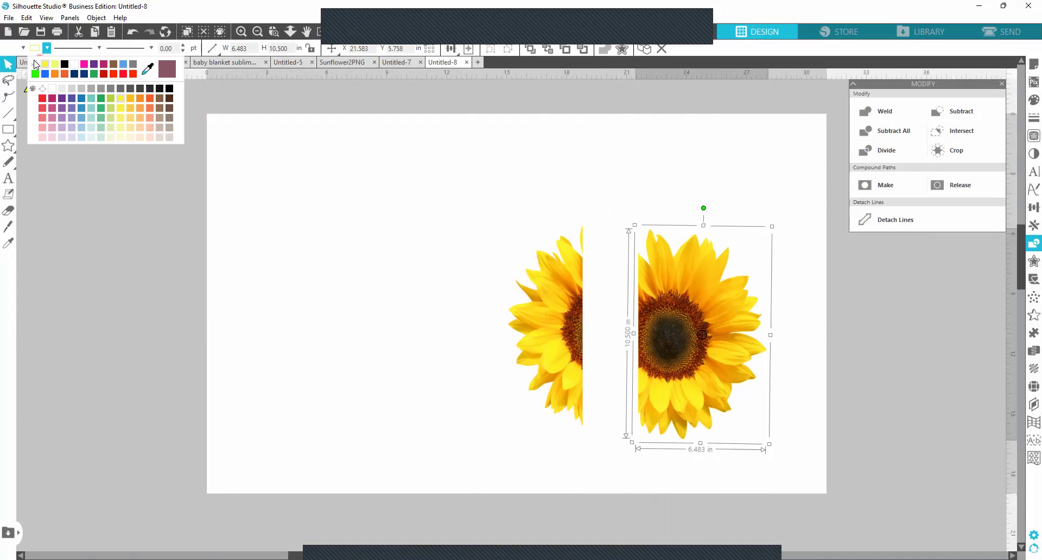
Shift both sunflower pieces slightly to the right, keeping a gap between them.
left_click_drag(691, 298, 712, 321)
left_click_drag(542, 314, 580, 327)
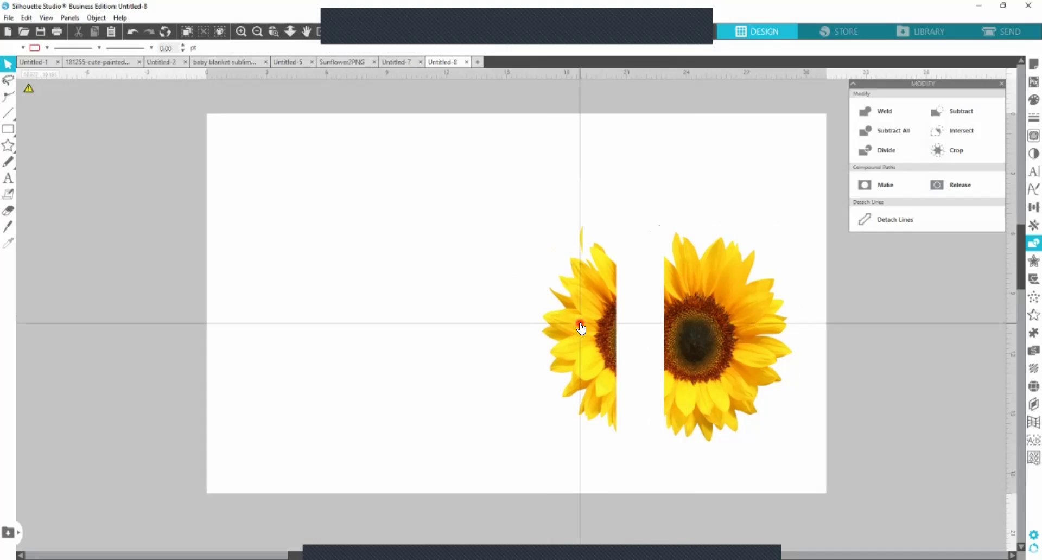